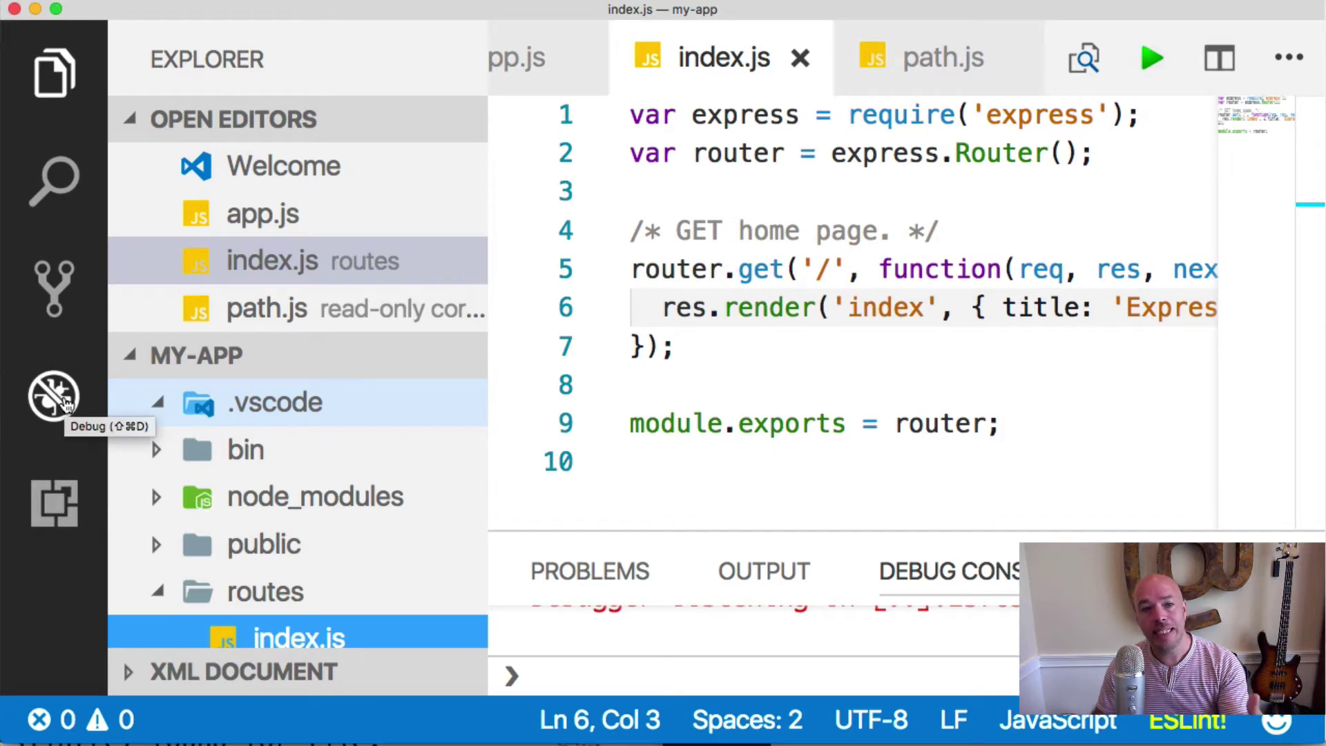
- Create a Node.js launch.json debug configuration from the Debug view's gear menu
{"action": "left_click", "coordinate": [54, 398]}
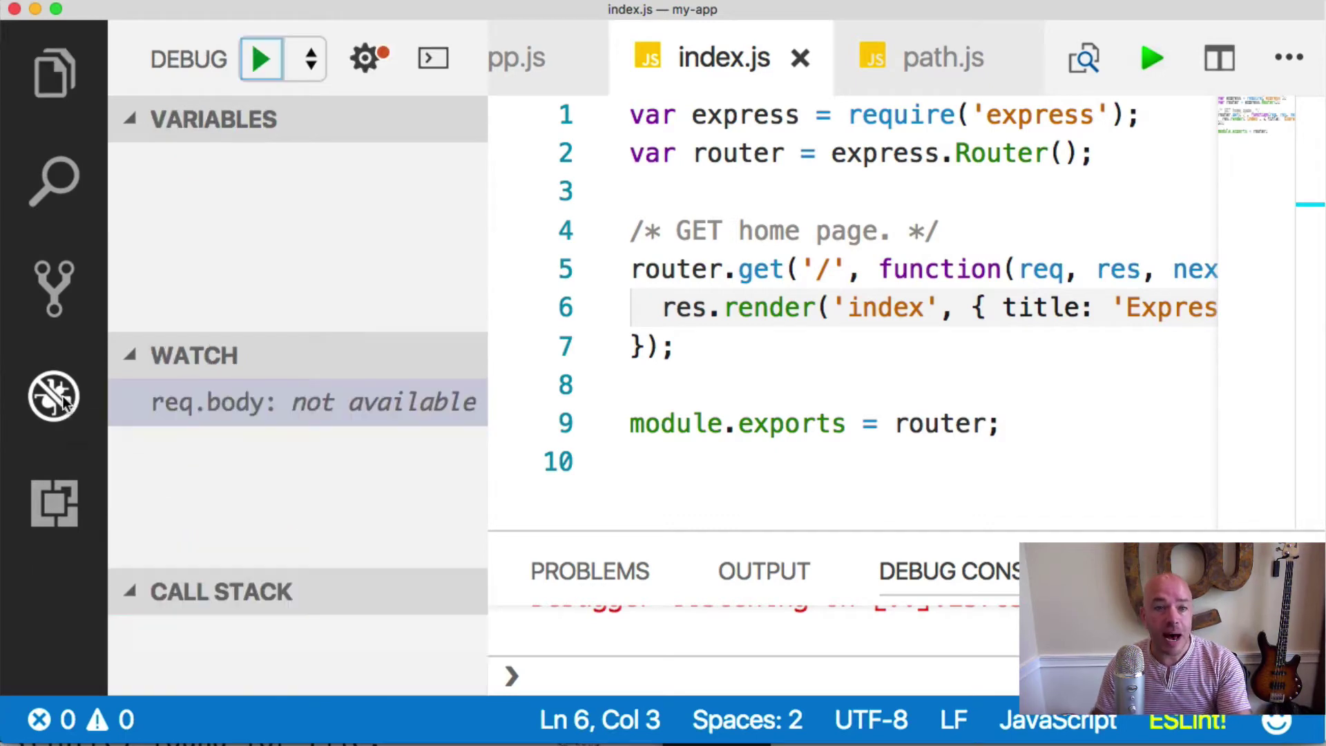
{"action": "left_click", "coordinate": [369, 59]}
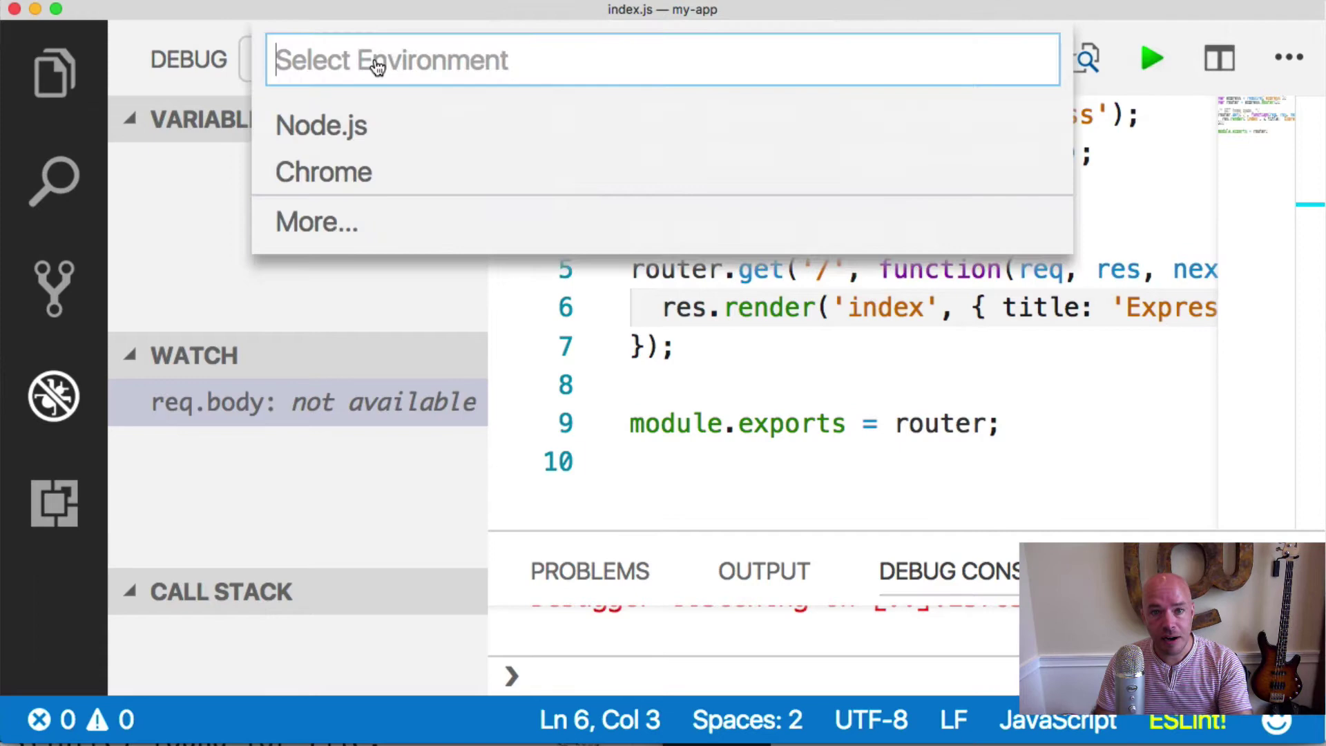
{"action": "left_click", "coordinate": [332, 126]}
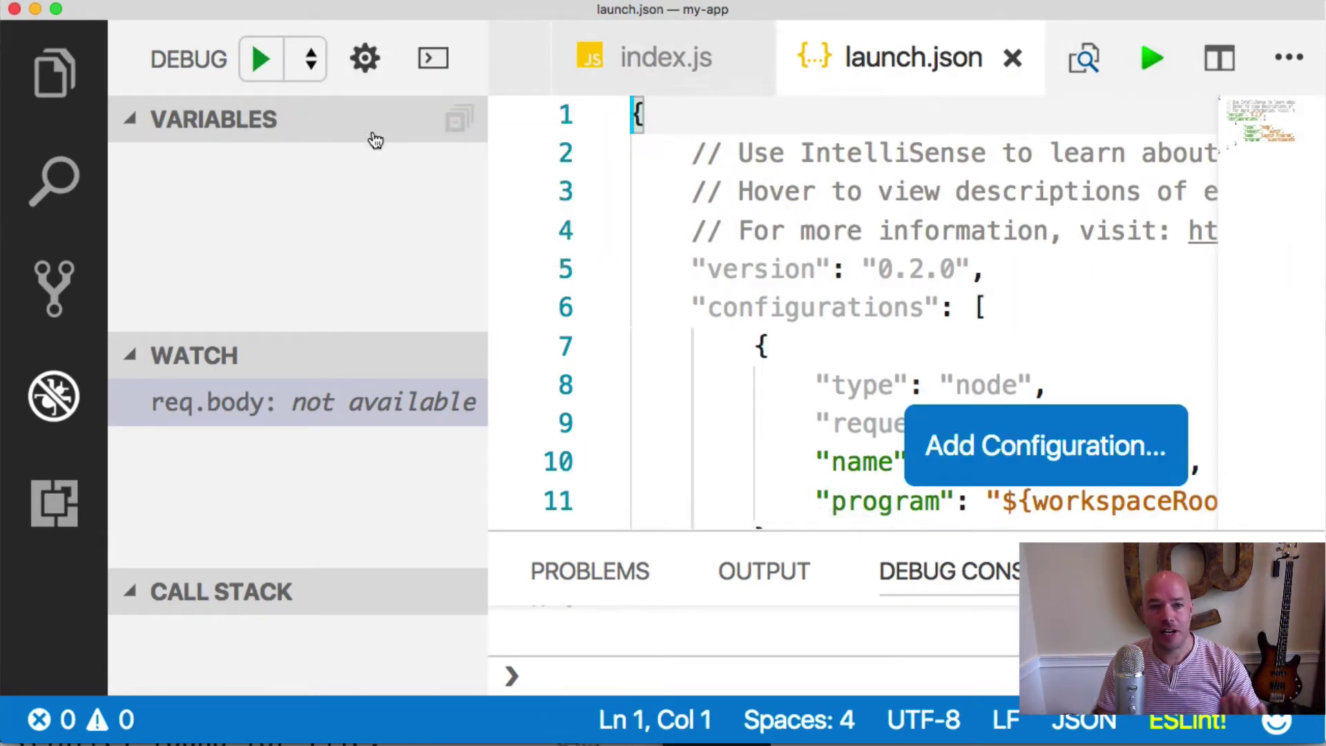
- Open index.js in the editor via Quick Open
{"action": "left_click", "coordinate": [62, 78]}
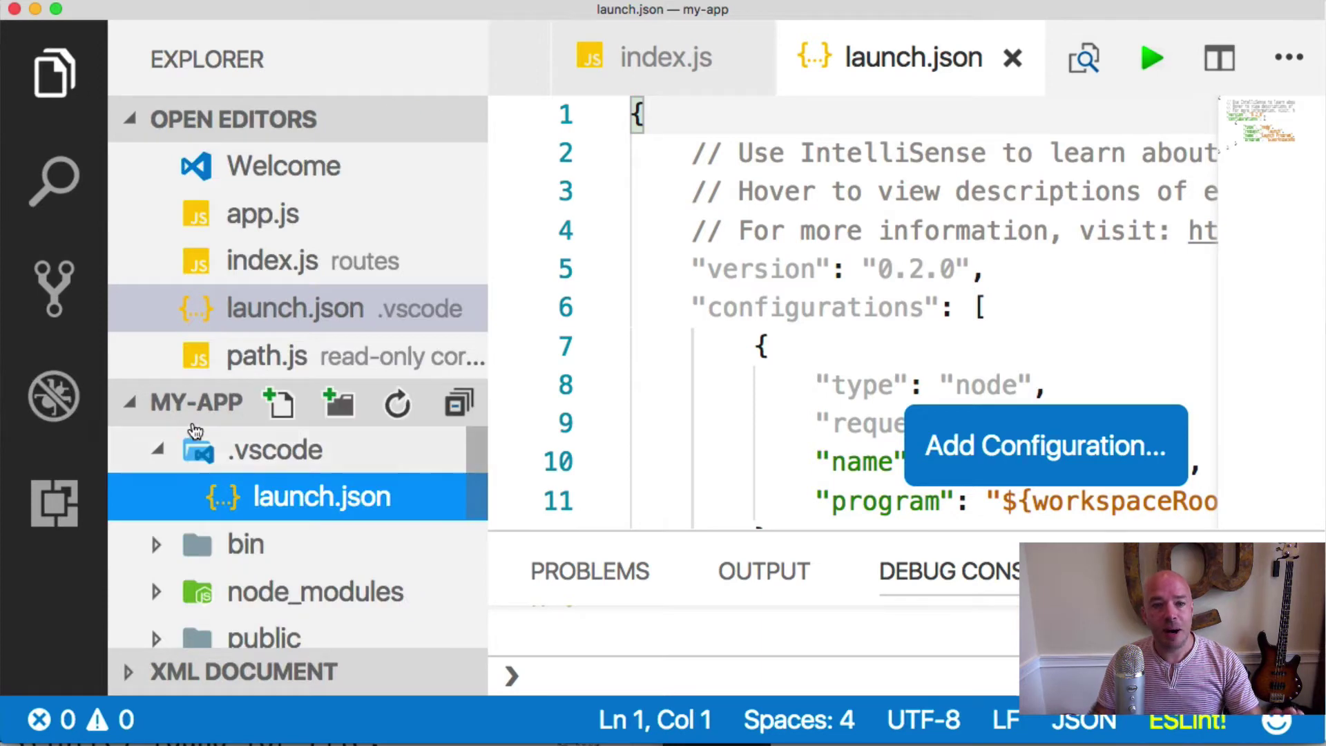
{"action": "key", "text": "super+p"}
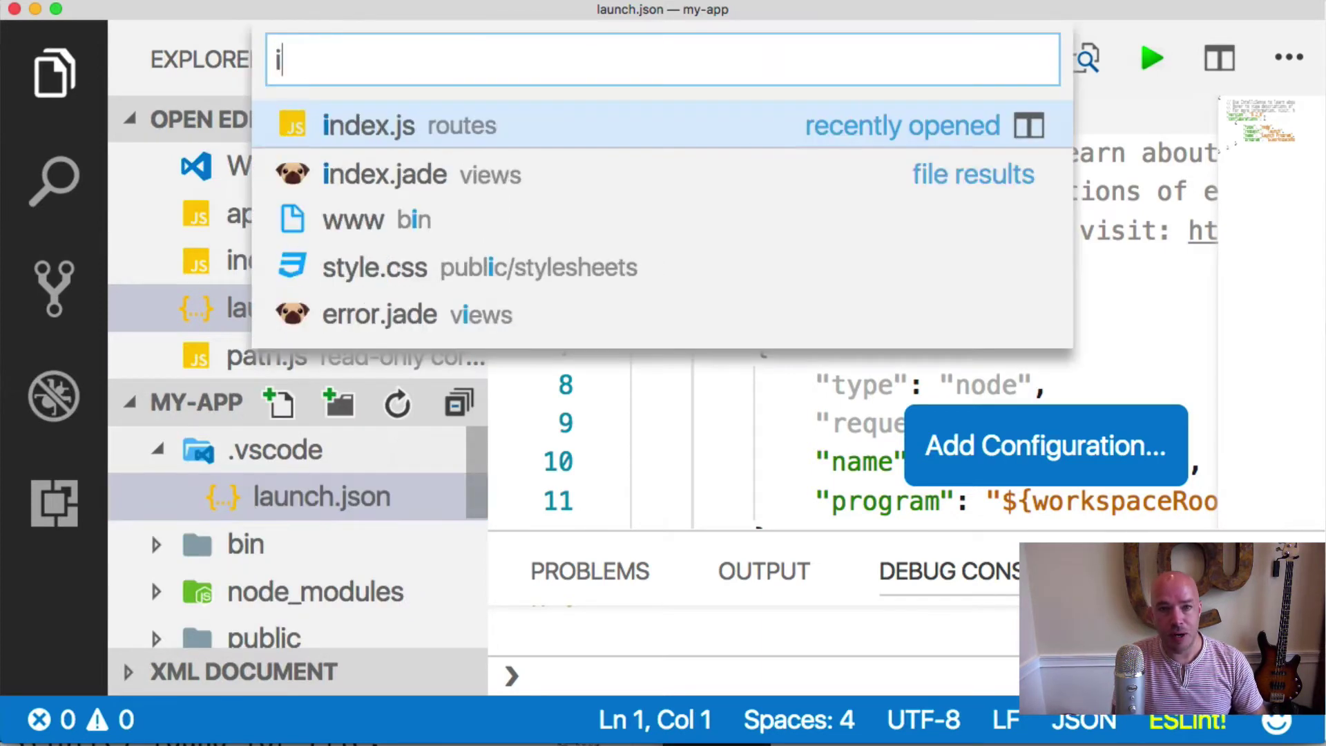
{"action": "type", "text": "inde"}
{"action": "key", "text": "Return"}
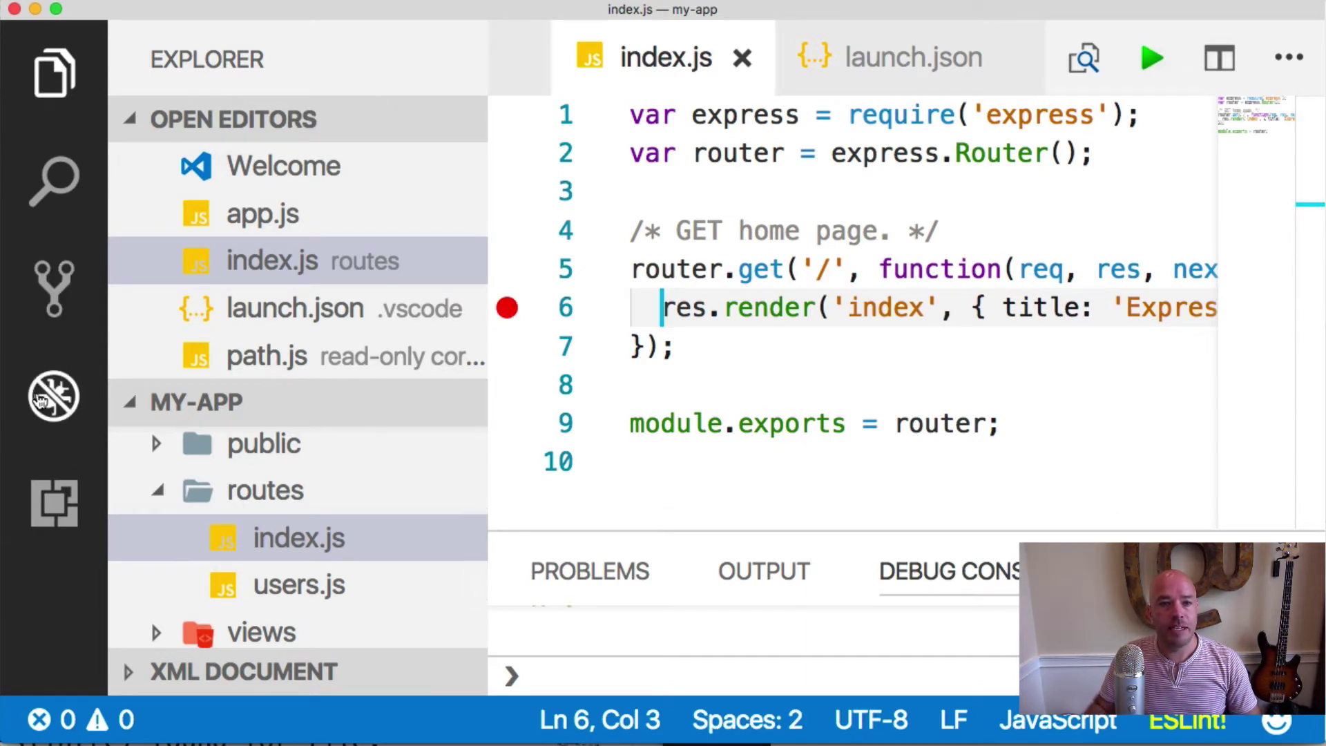
- Start debugging the Express app and reload localhost to hit the line 6 breakpoint
{"action": "key", "text": "super+shift+d"}
{"action": "left_click", "coordinate": [260, 58]}
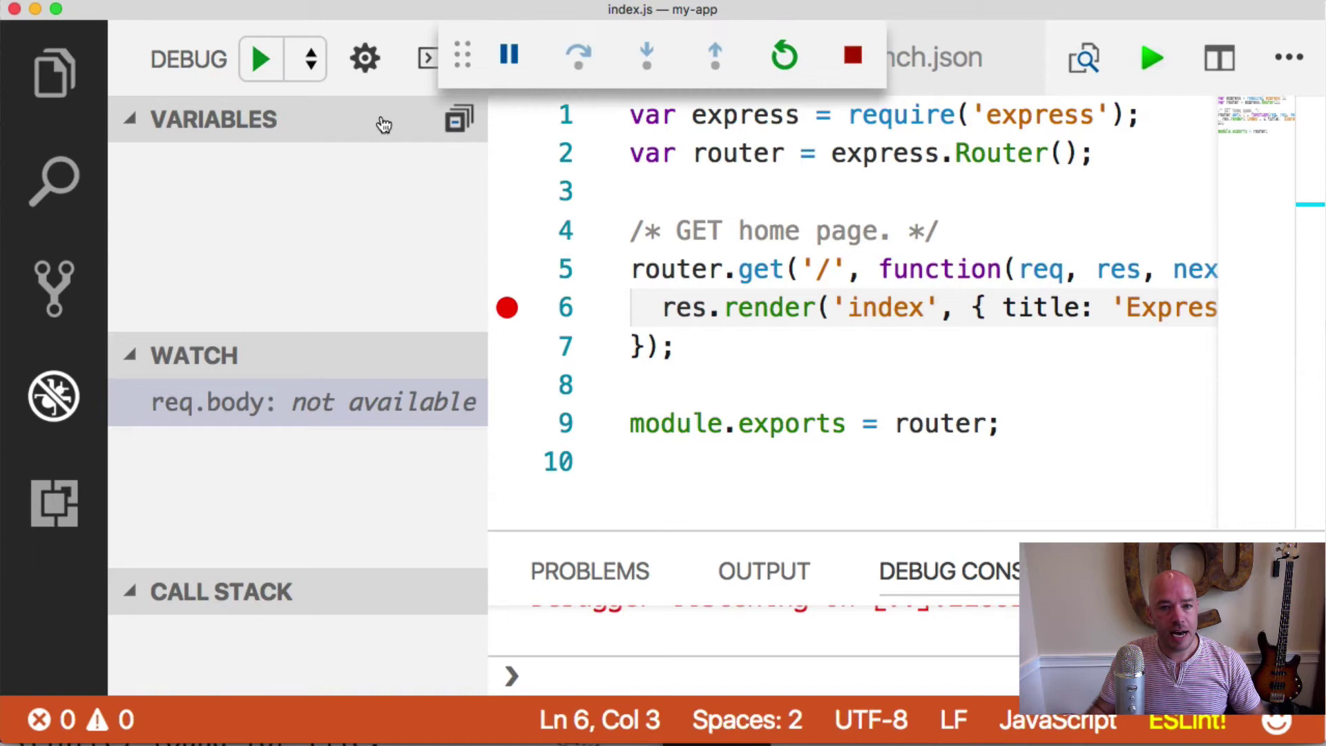
{"action": "key", "text": "super+Tab"}
{"action": "key", "text": "super+r"}
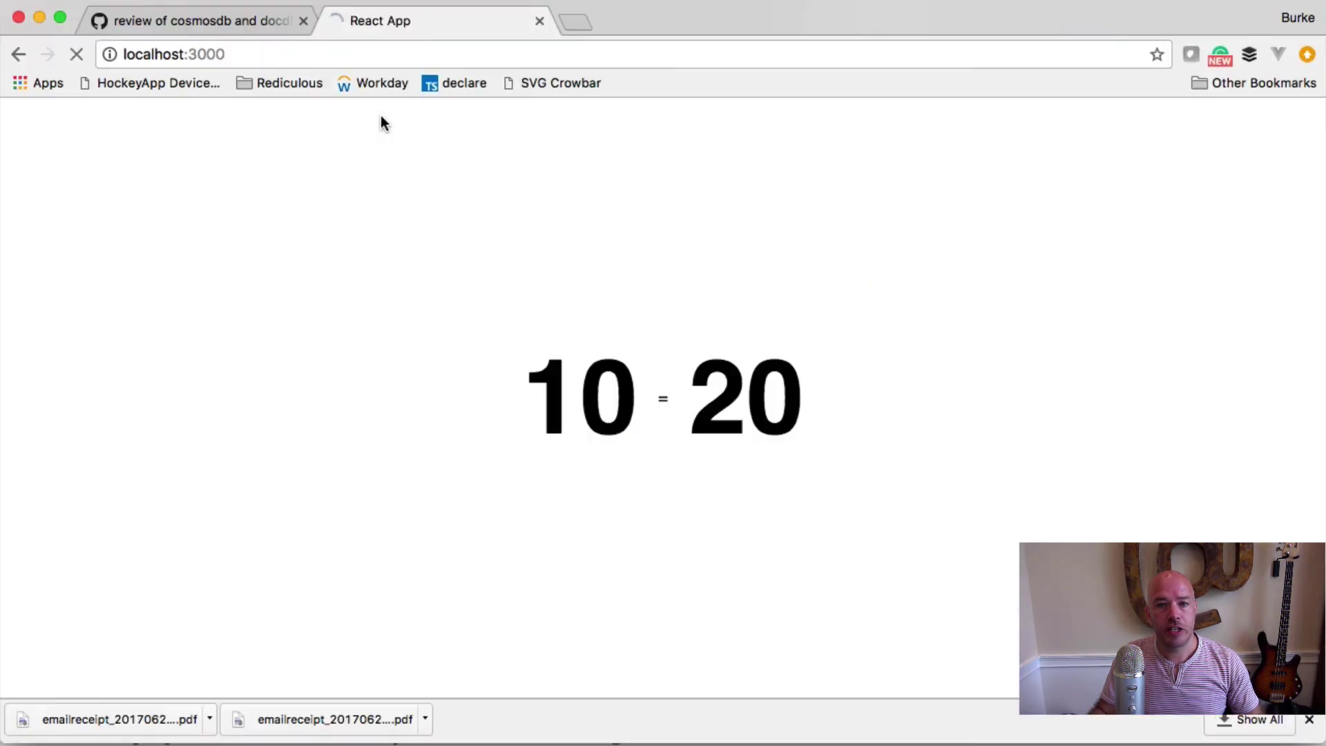
{"action": "key", "text": "super+Tab"}
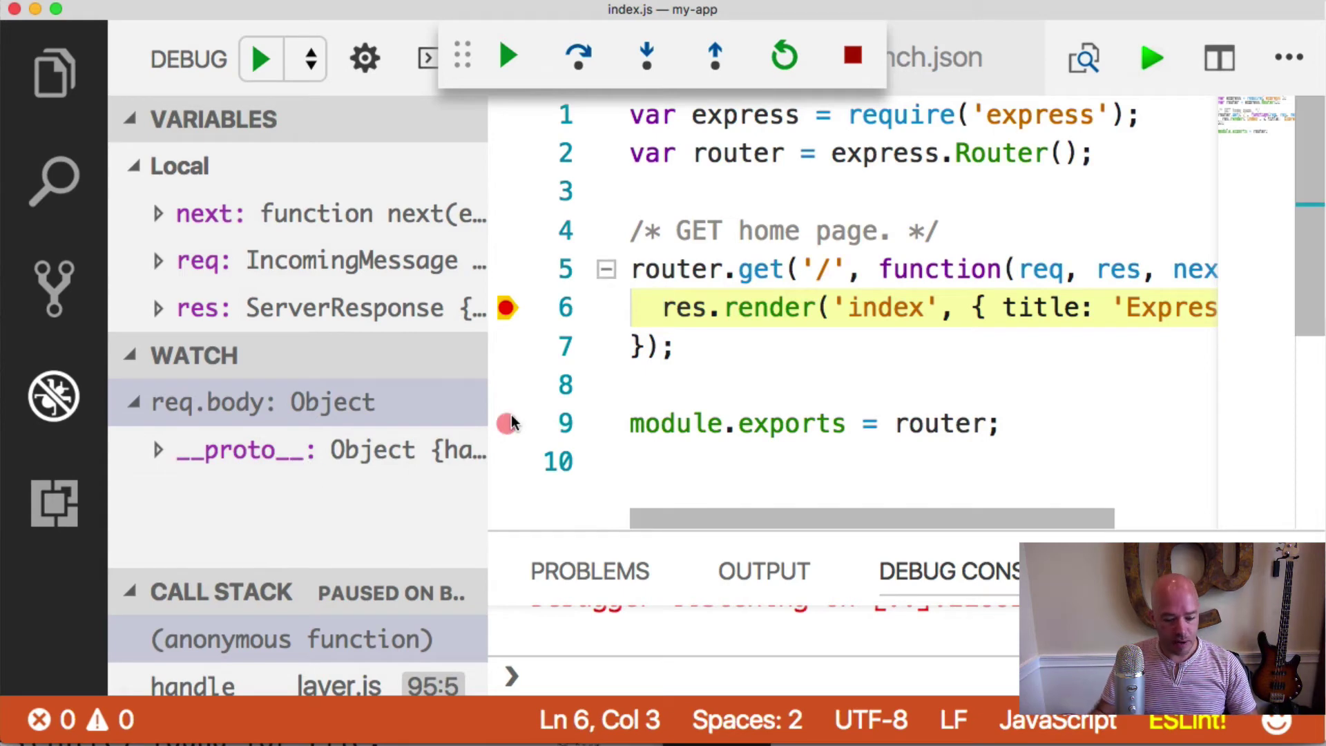
- Step into res.render in response.js, then step out back to index.js line 7
{"action": "left_click", "coordinate": [644, 59]}
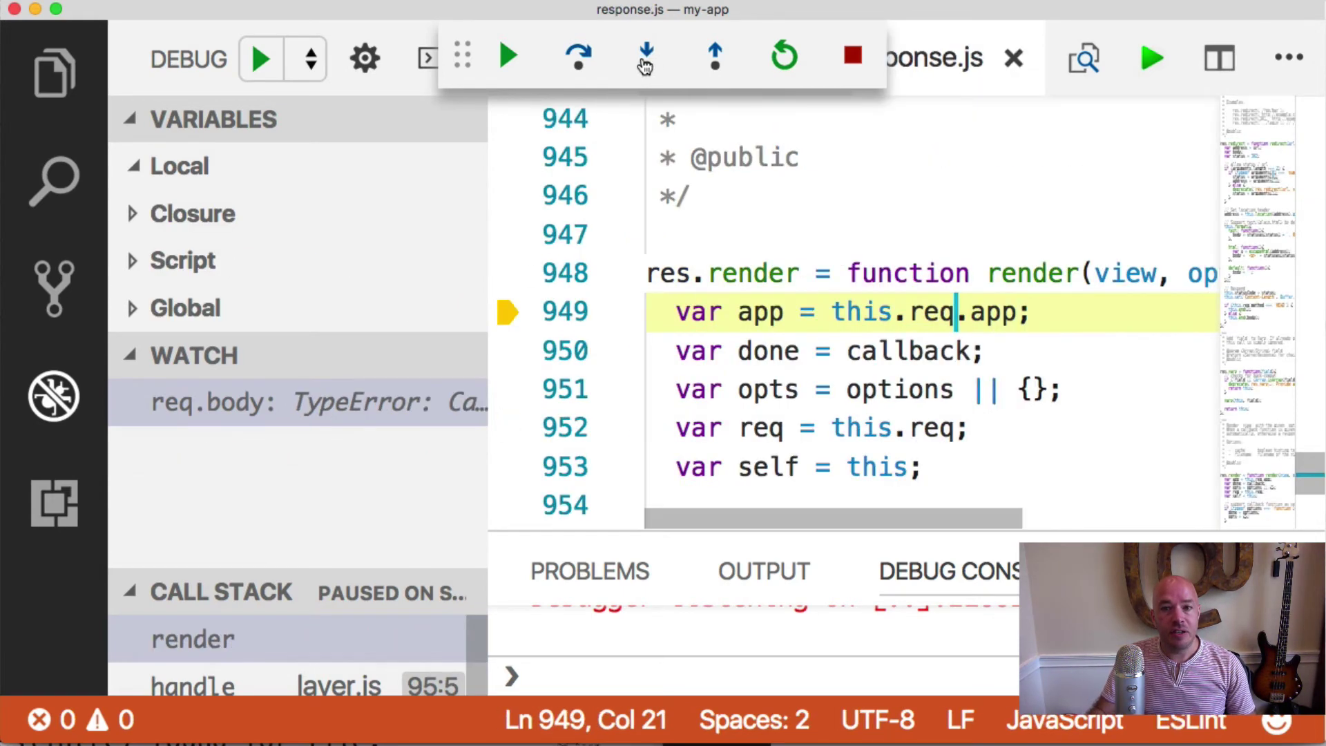
{"action": "left_click", "coordinate": [716, 56]}
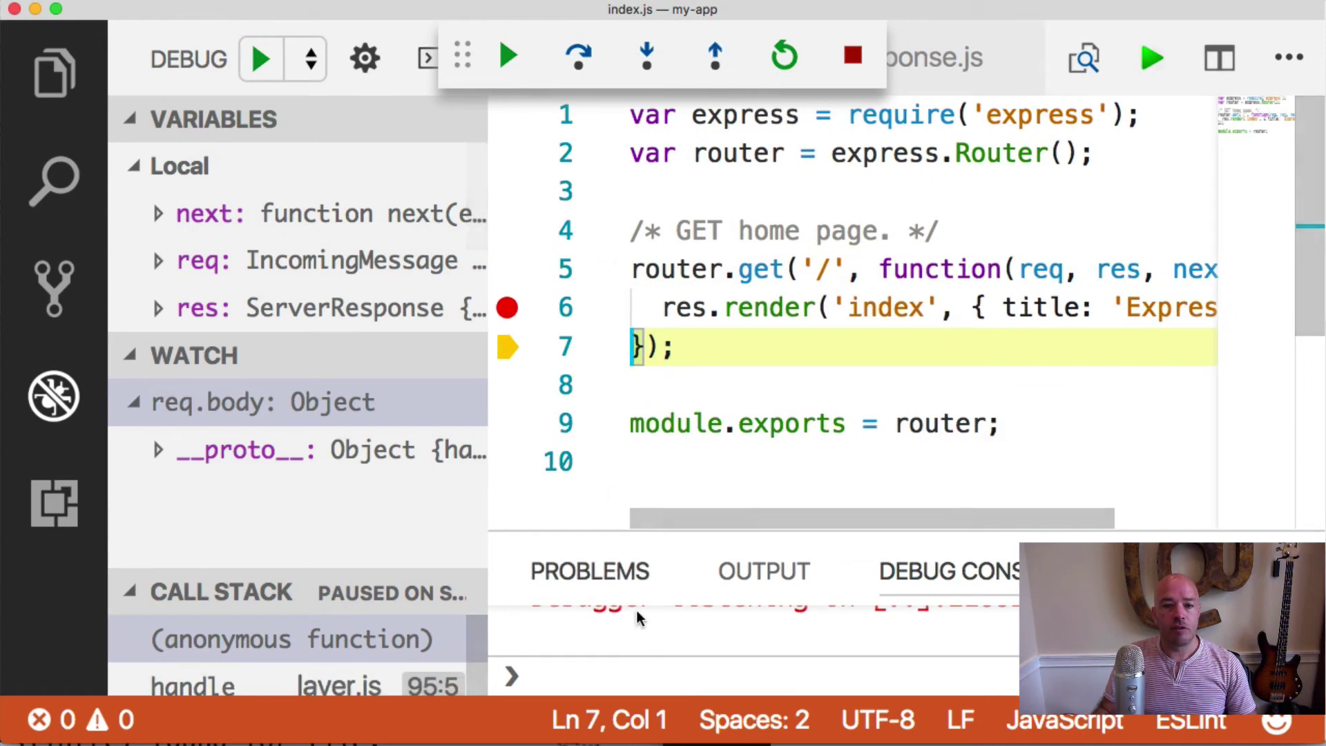
{"action": "left_click", "coordinate": [615, 669]}
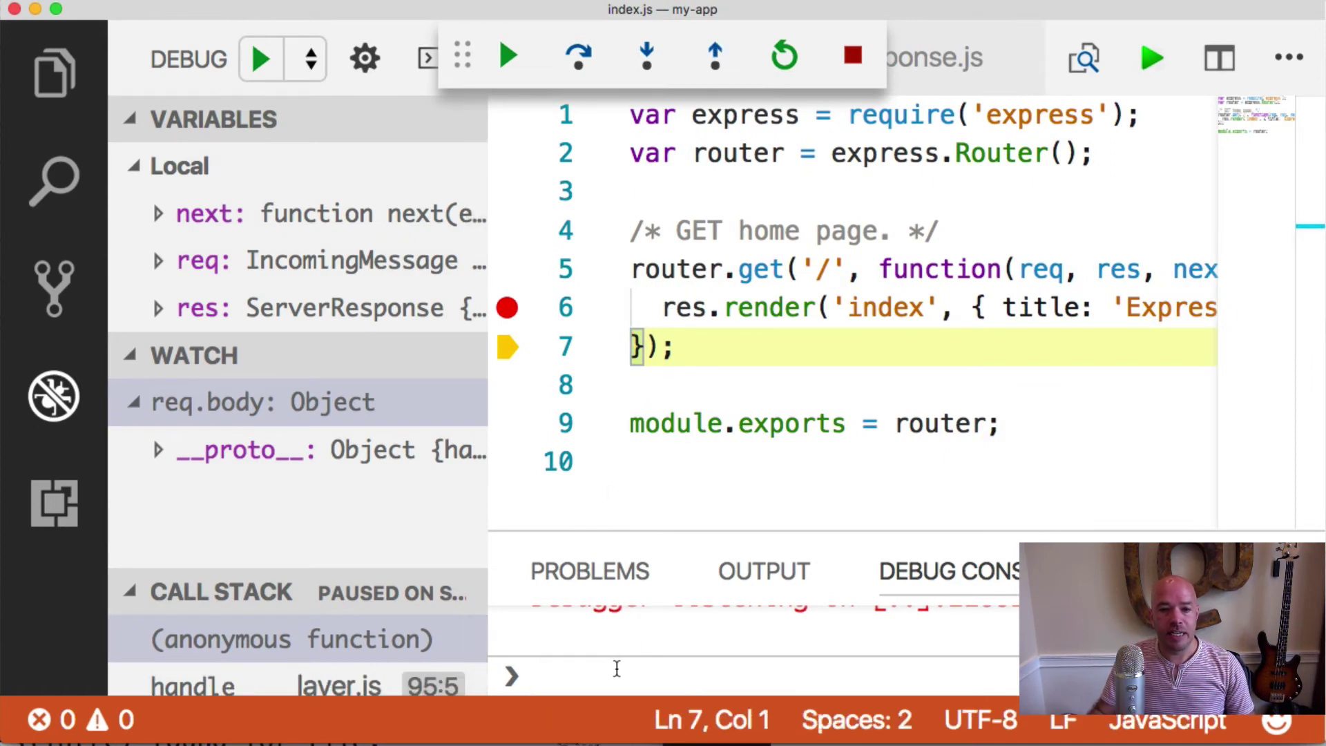